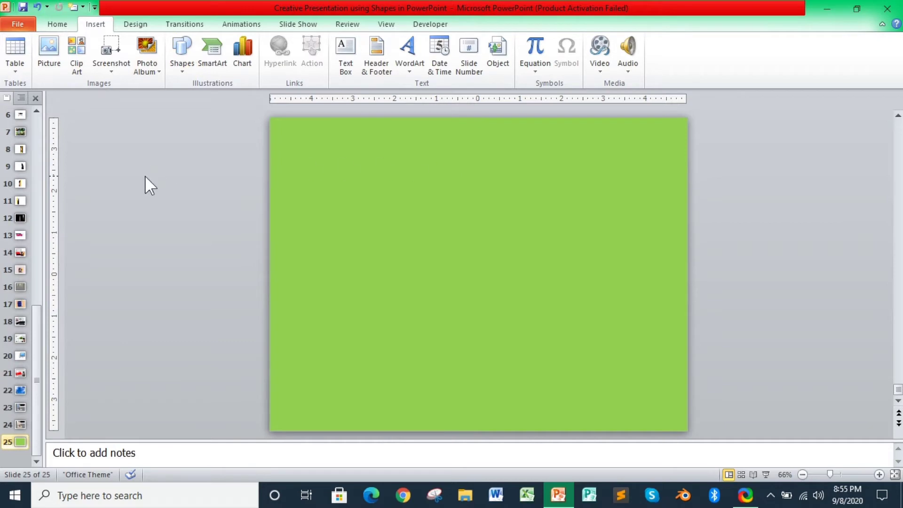
Browse Commands Not in the Ribbon for Combine Shapes in Options, then close without applying
left_click(95, 7)
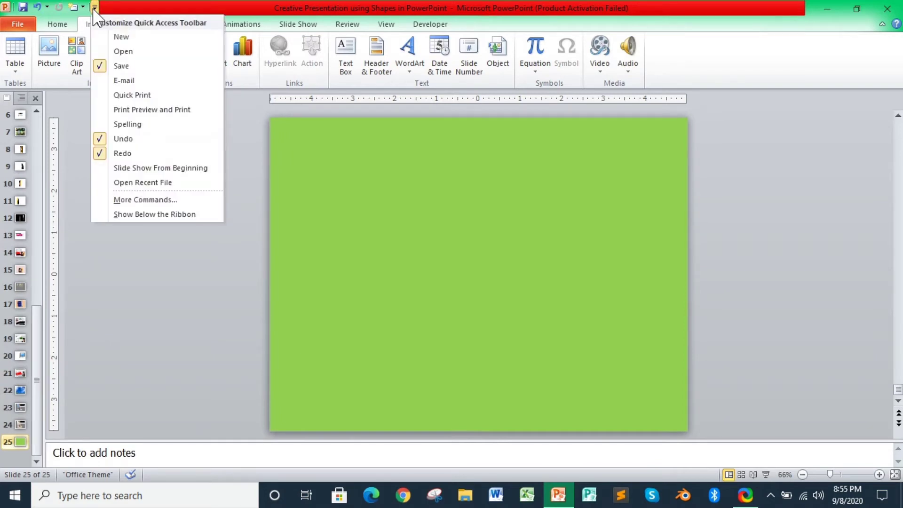
left_click(176, 201)
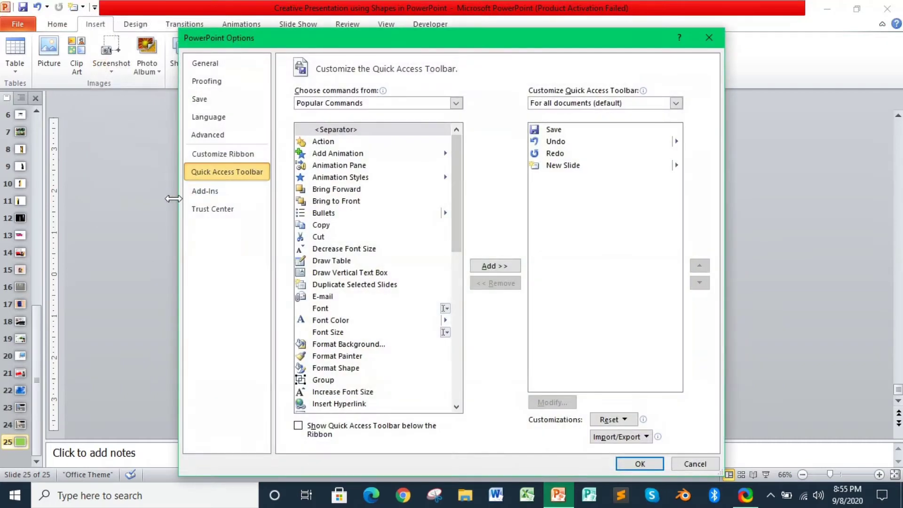
left_click(237, 153)
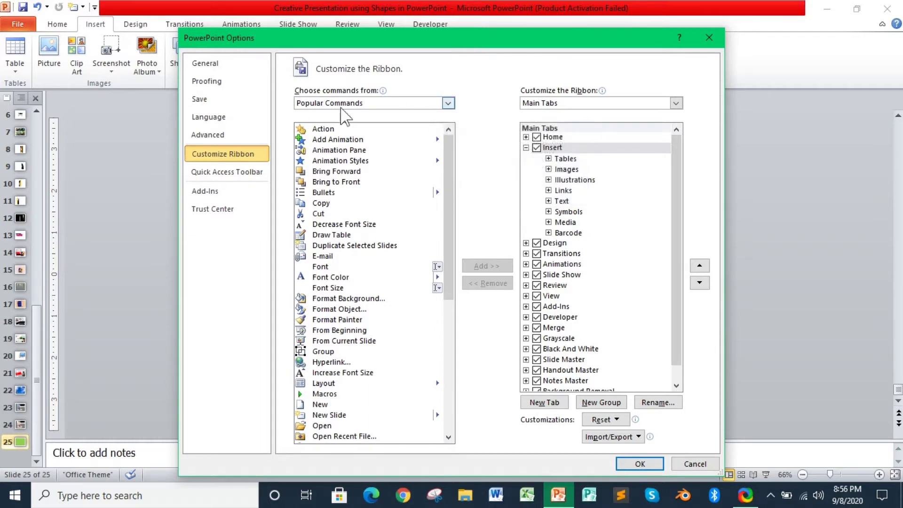
left_click(447, 103)
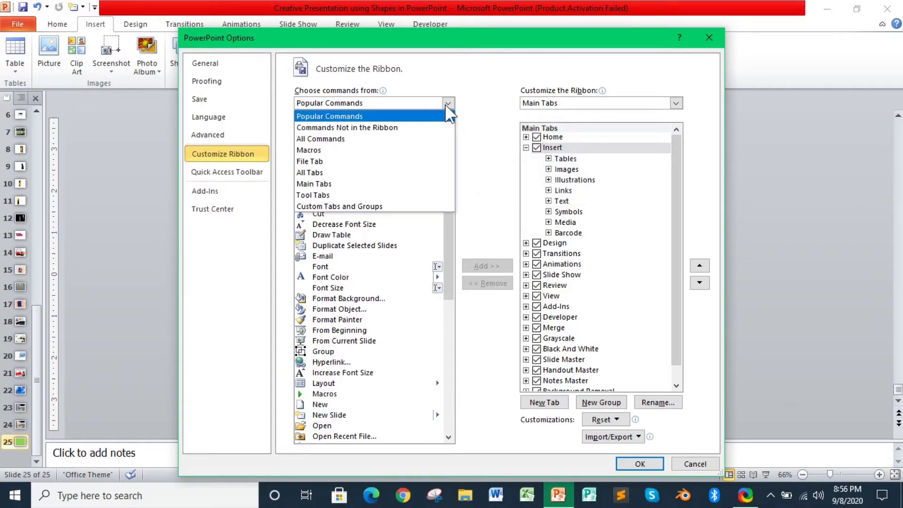
left_click(380, 128)
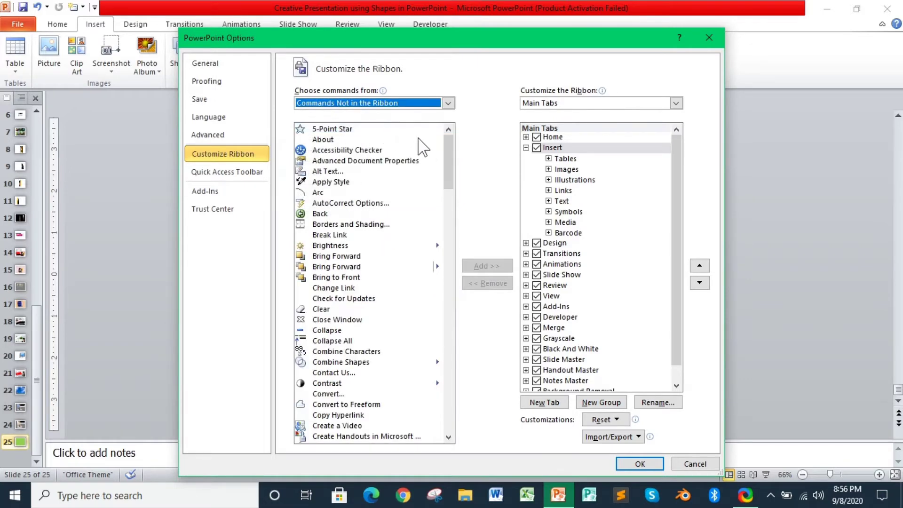
left_click_drag(446, 146, 452, 168)
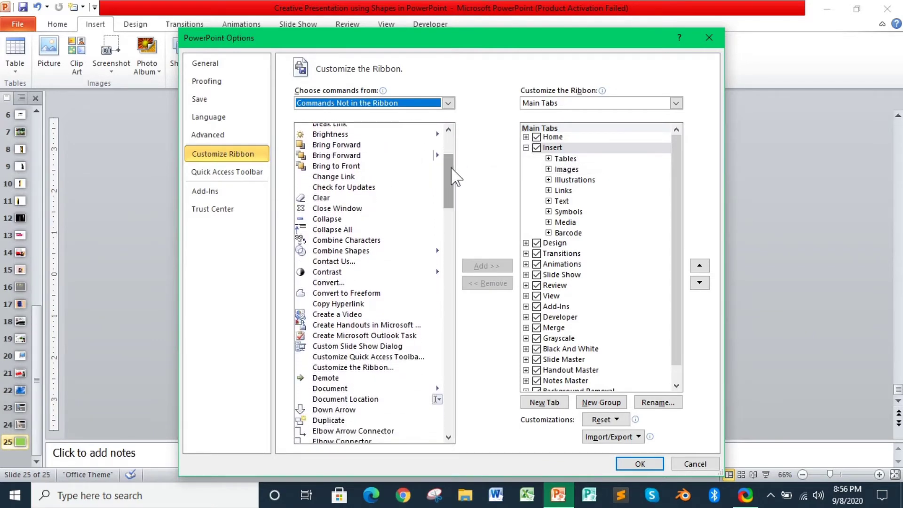
left_click(346, 254)
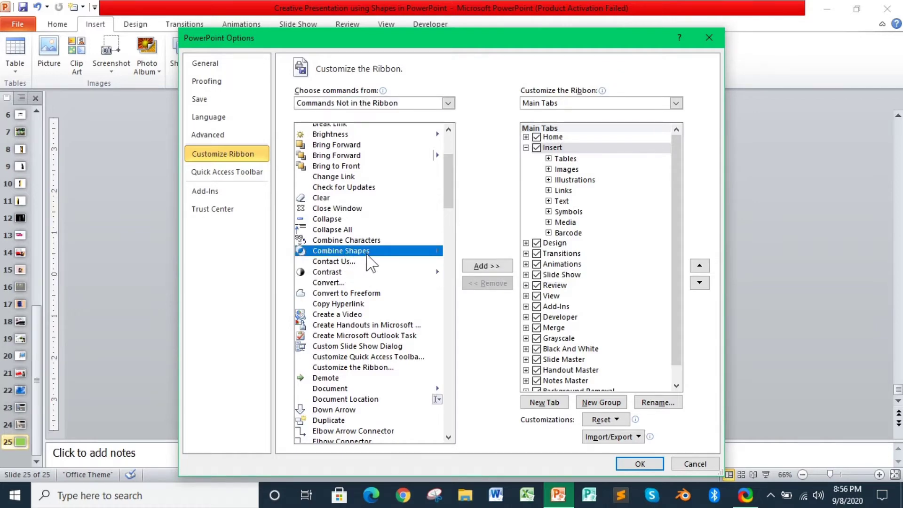
left_click(709, 38)
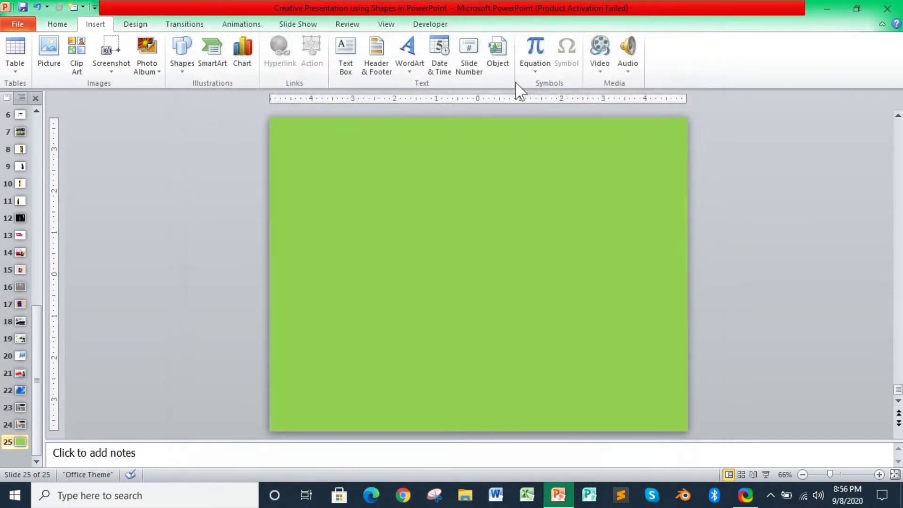
Reopen PowerPoint Options at Customize Ribbon, listing Commands Not in the Ribbon
left_click(19, 25)
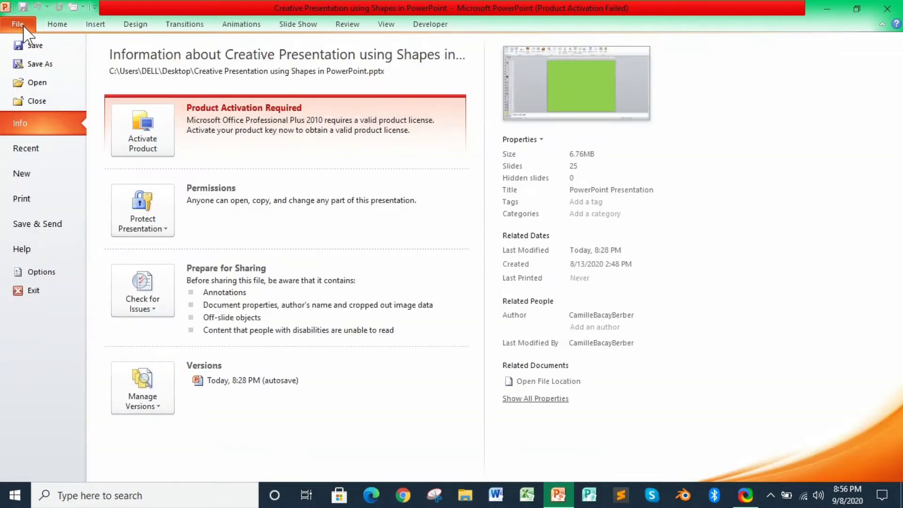
left_click(49, 272)
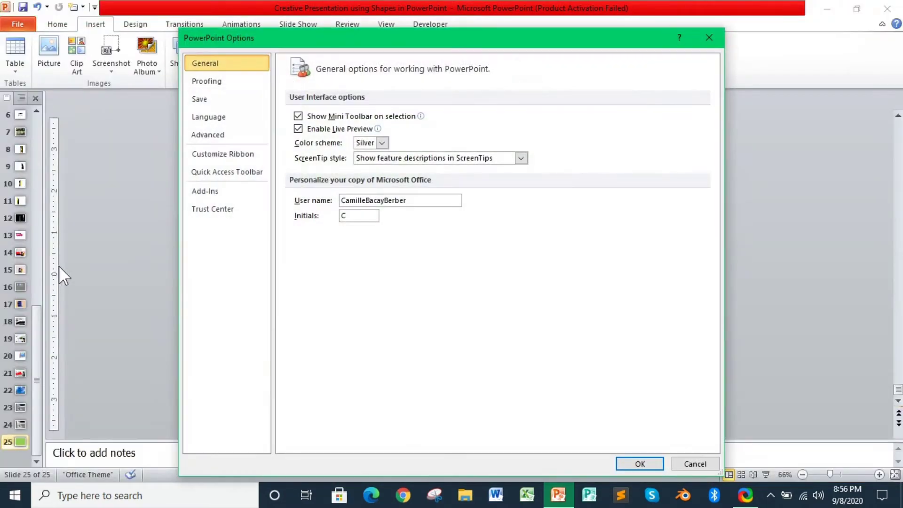
left_click(257, 155)
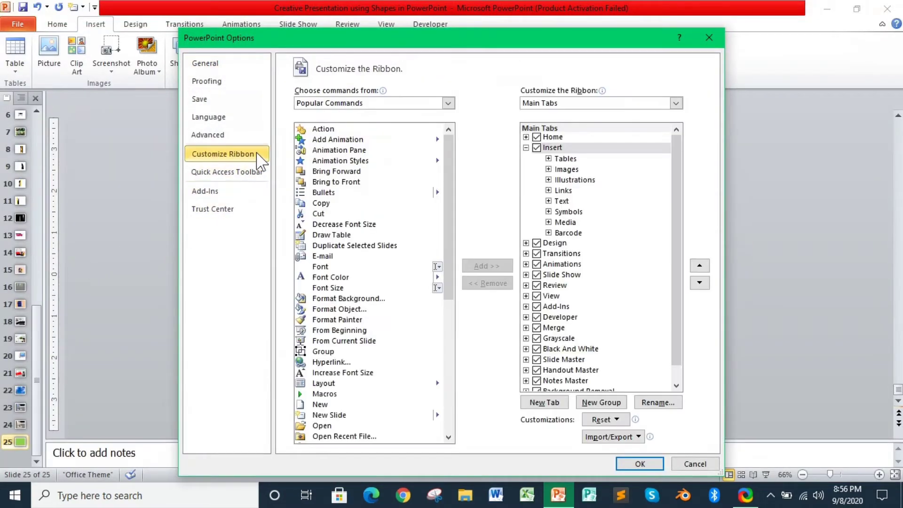
left_click(448, 103)
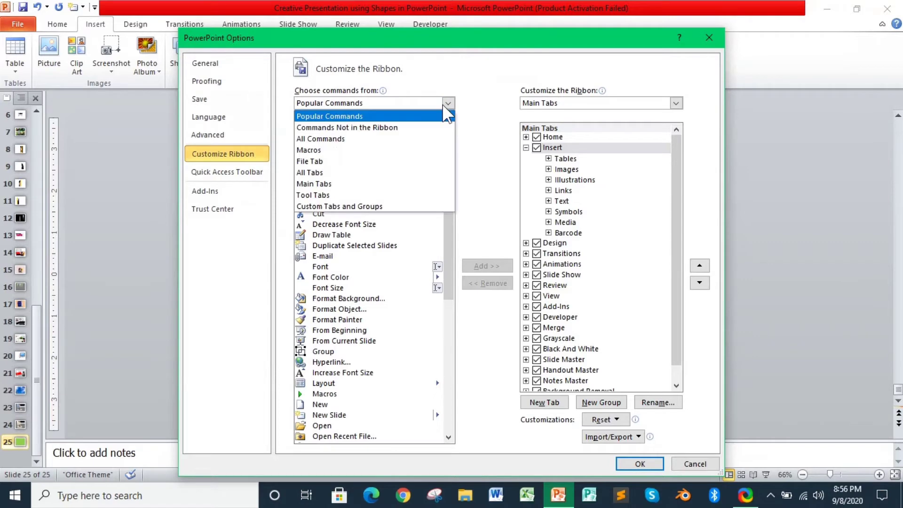
left_click(395, 129)
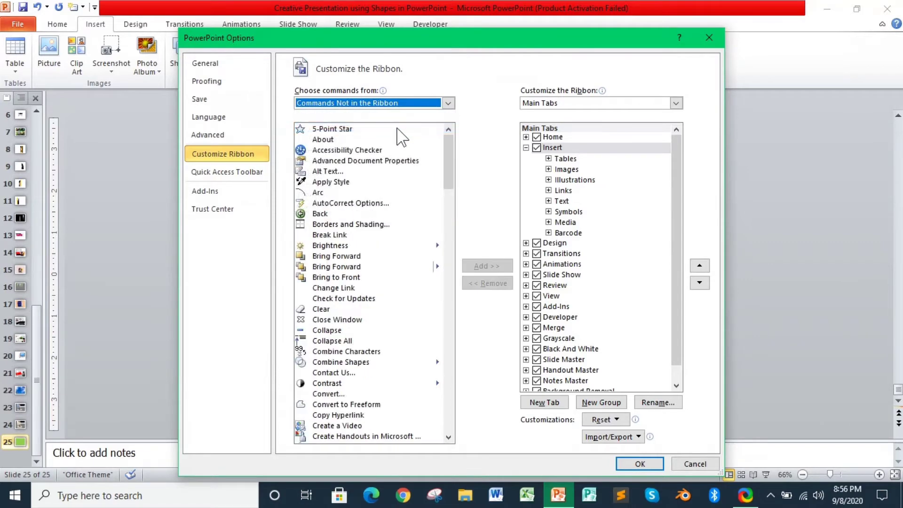
left_click_drag(450, 152, 450, 178)
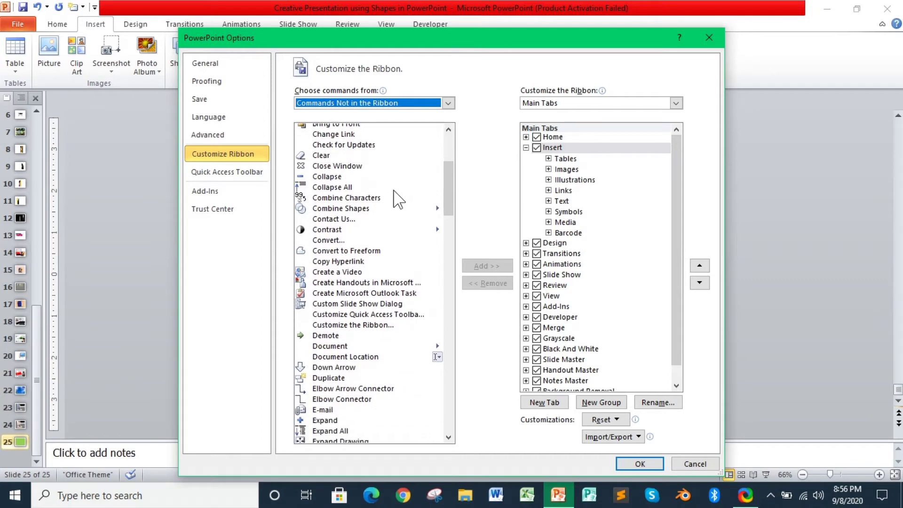
Try adding Combine Shapes, dismiss the custom-group warning, and collapse the Insert tab's groups
left_click(379, 209)
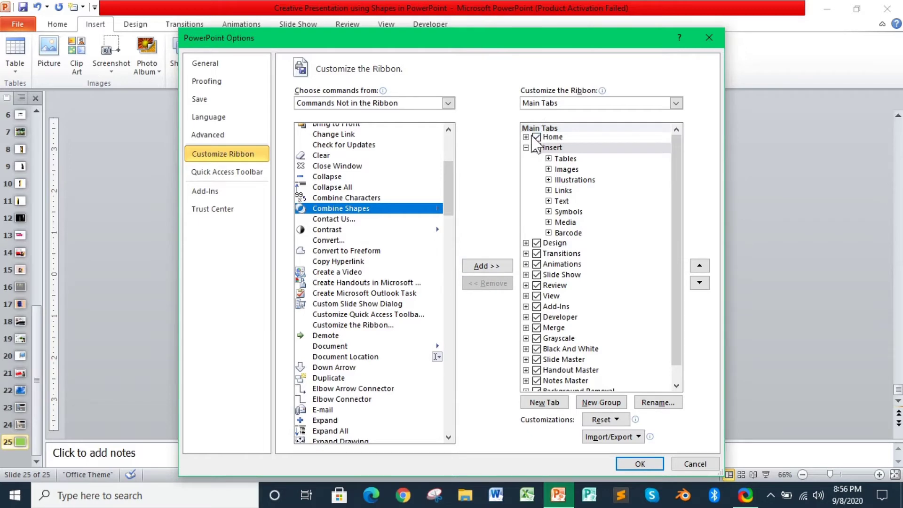
left_click(487, 265)
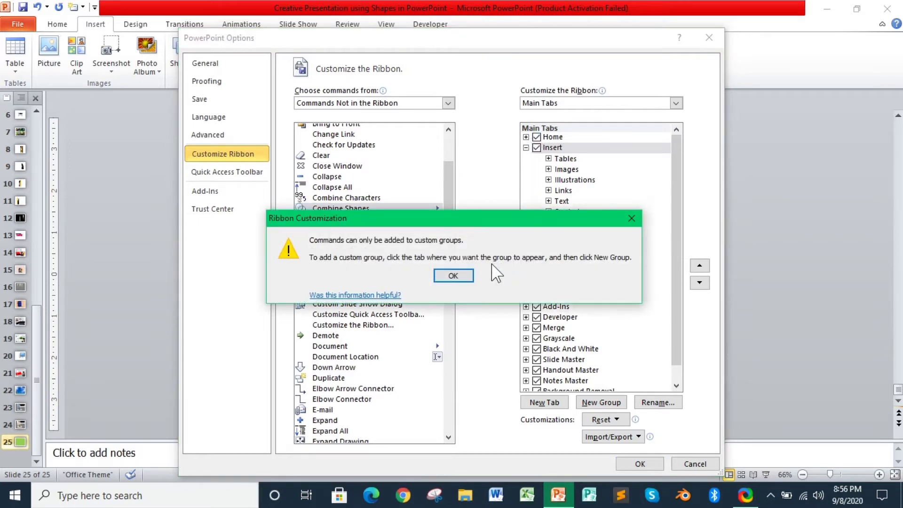
left_click(453, 278)
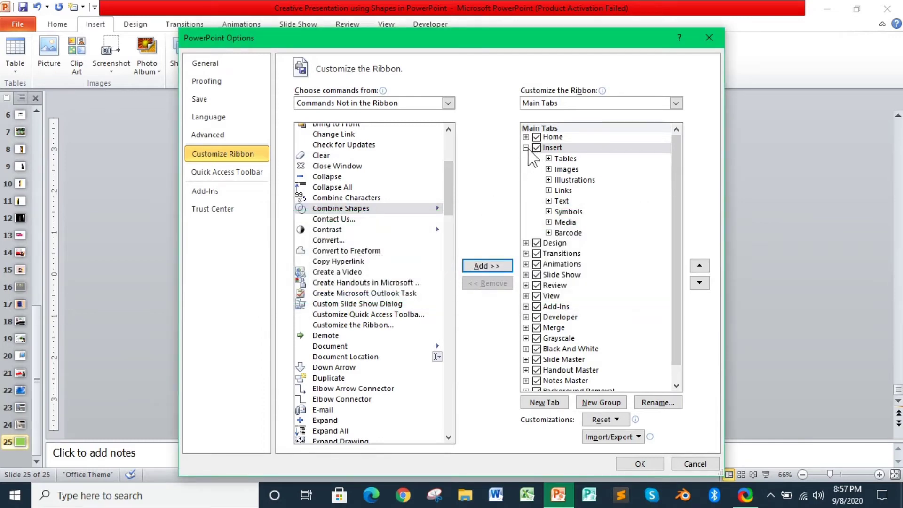
left_click(526, 148)
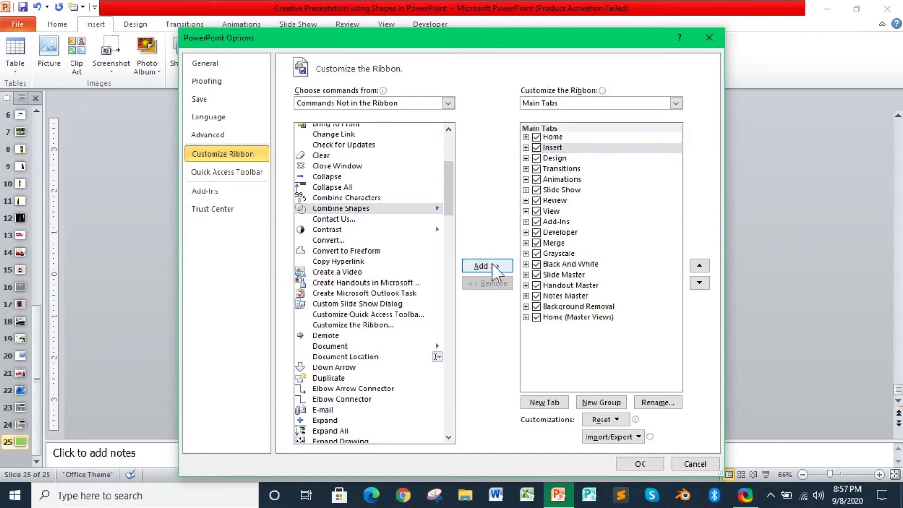
Add a new custom group to the Insert tab and rename it 'Merge Shapes'
left_click(603, 404)
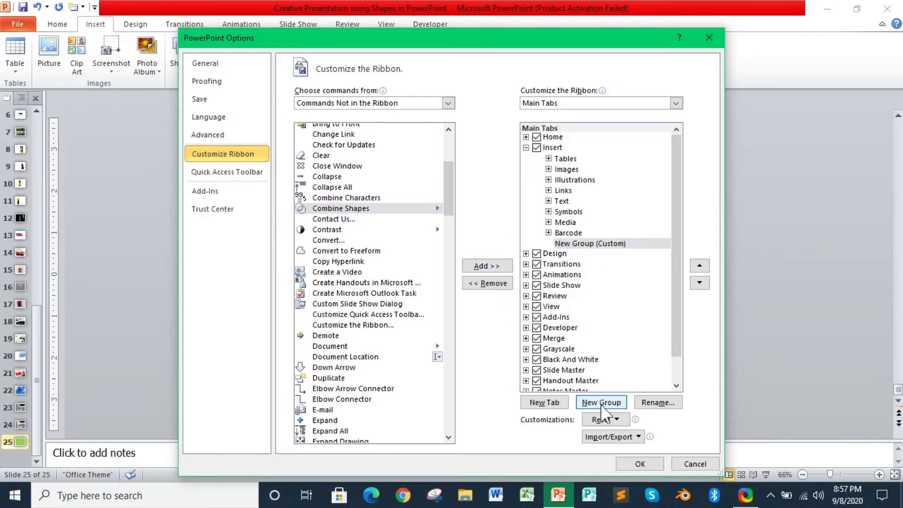
left_click(611, 244)
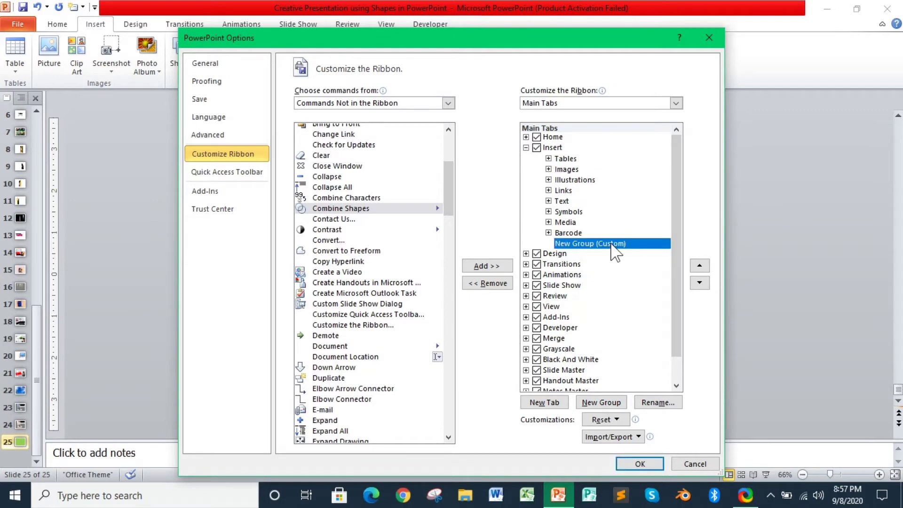
right_click(611, 245)
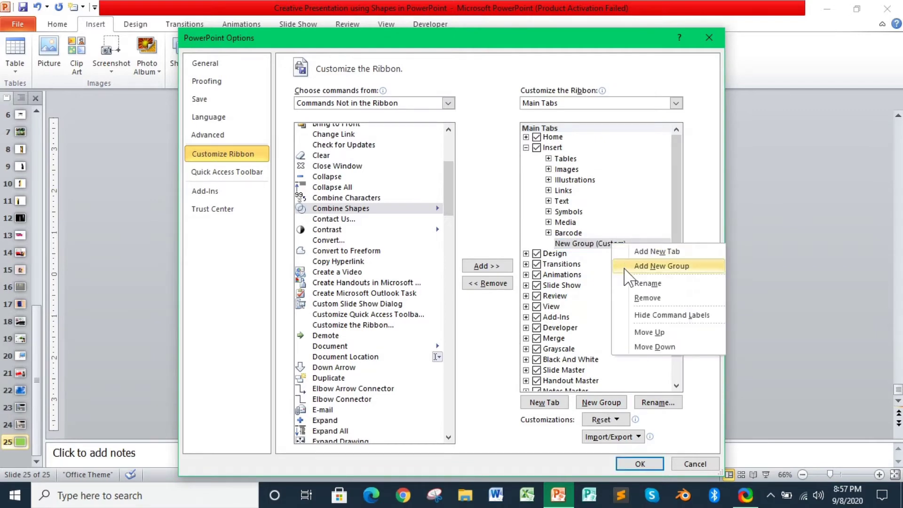
left_click(643, 284)
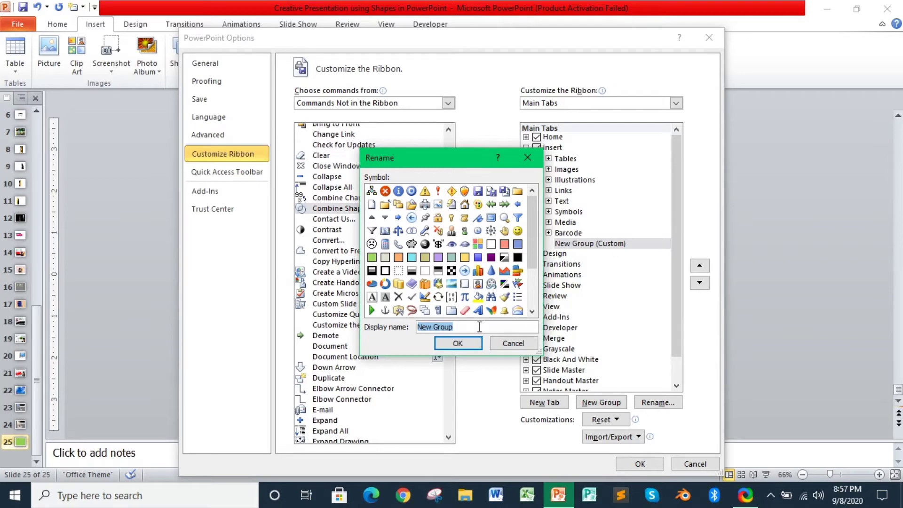
type("Merge Shapes")
left_click(459, 345)
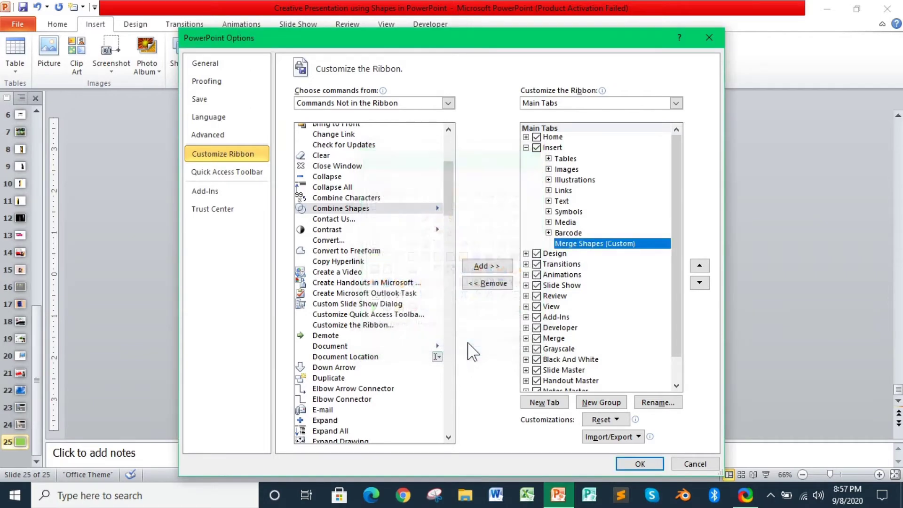
Add Combine Shapes to the Merge Shapes group and apply the ribbon change
left_click(415, 210)
left_click(476, 268)
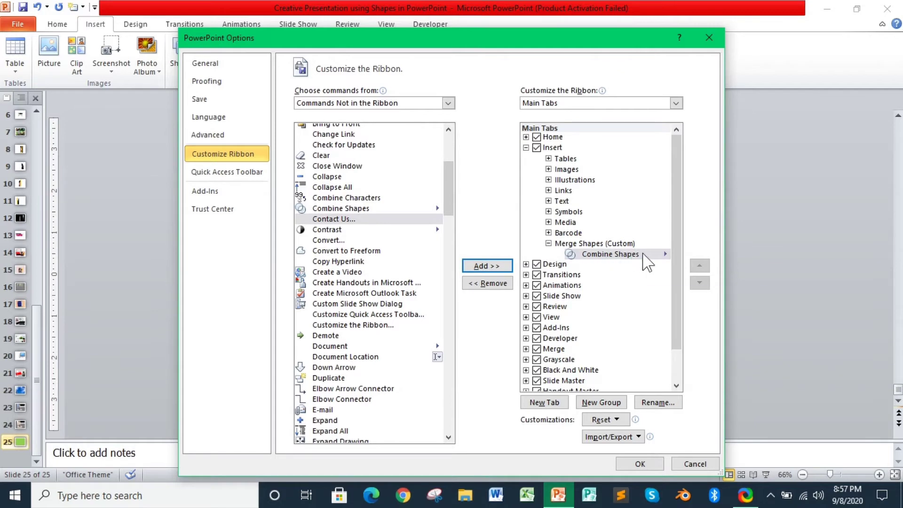
left_click(640, 463)
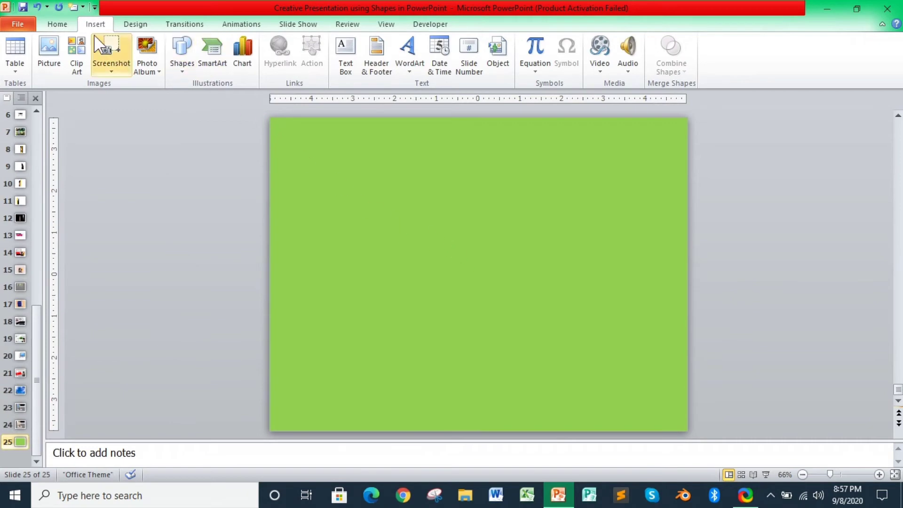
Draw an oval circle in the upper-left area of the green slide
left_click(182, 66)
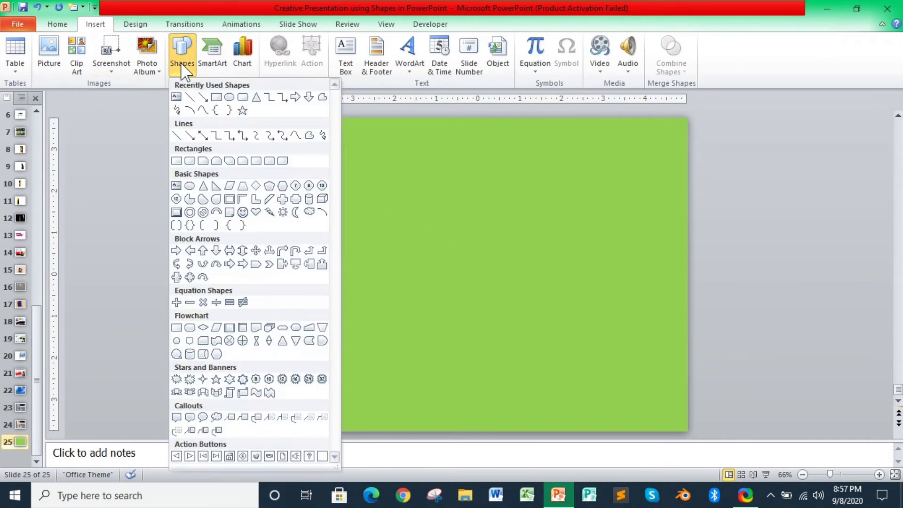
left_click(230, 98)
mouse_move(347, 194)
left_mouse_down()
mouse_move(393, 220)
mouse_move(409, 268)
mouse_move(439, 281)
left_mouse_up()
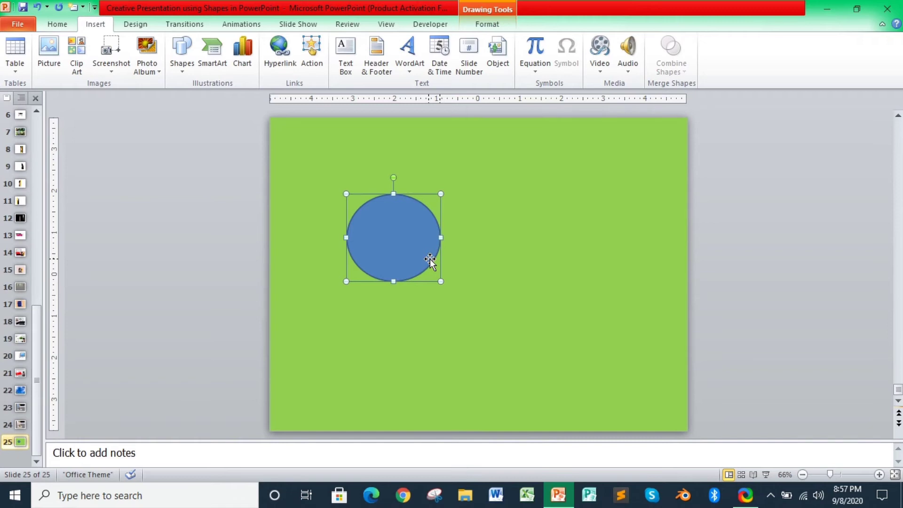
Duplicate the circle, move the copy right to overlap, and select both circles
key("ctrl+d")
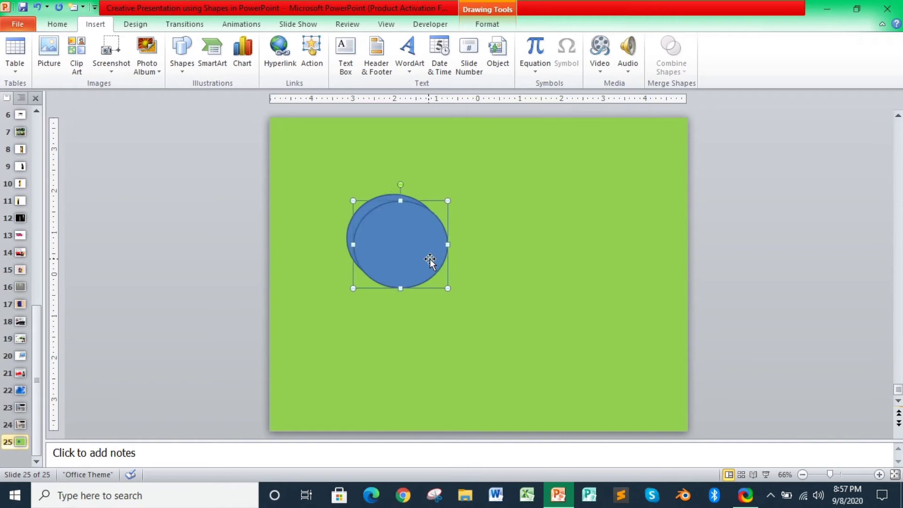
left_click_drag(430, 260, 483, 249)
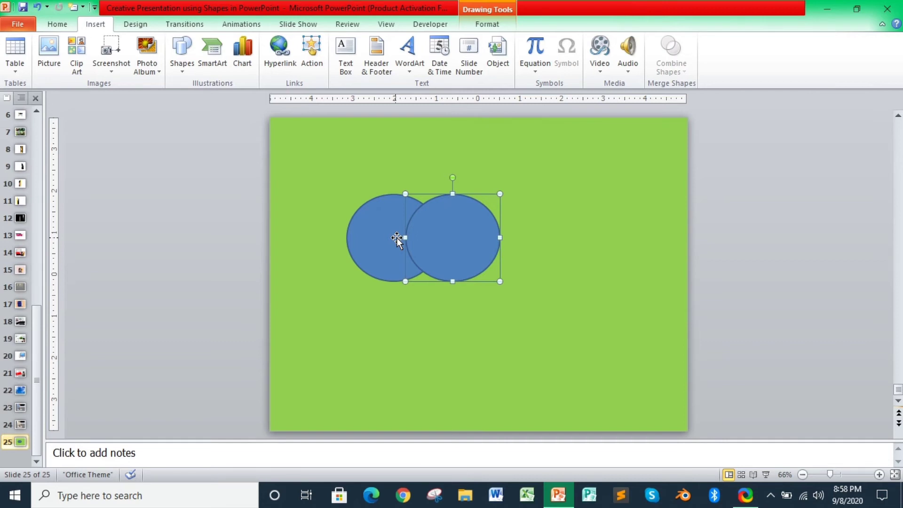
left_click(449, 237, "shift")
left_click(450, 237)
left_click(375, 236, "shift")
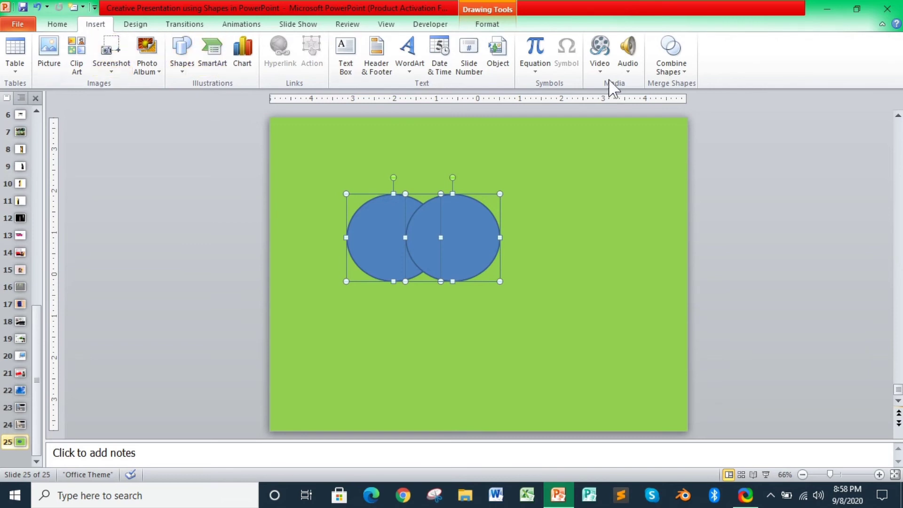
left_click(684, 75)
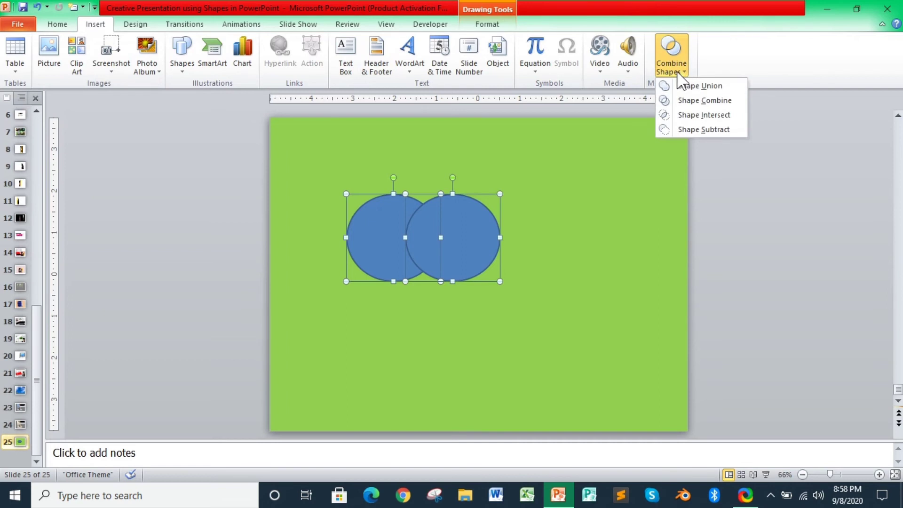
left_click(704, 88)
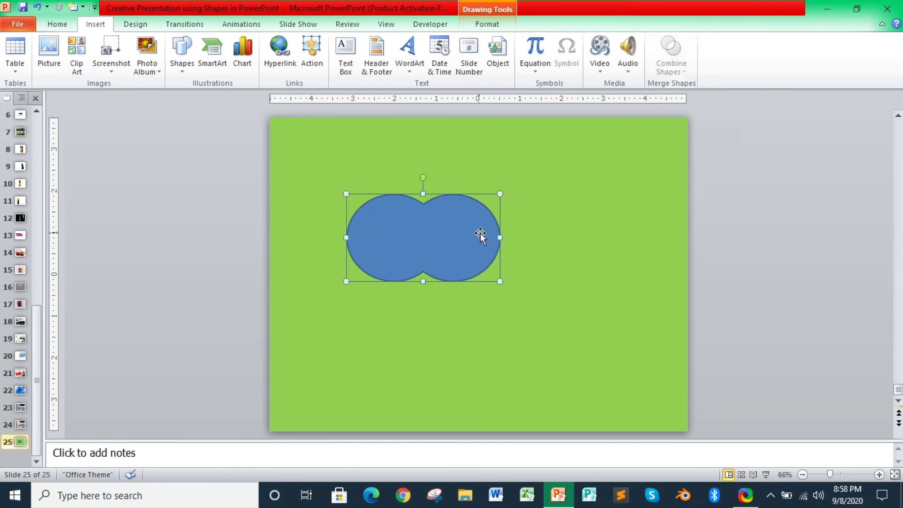
key("ctrl+z")
left_click(684, 73)
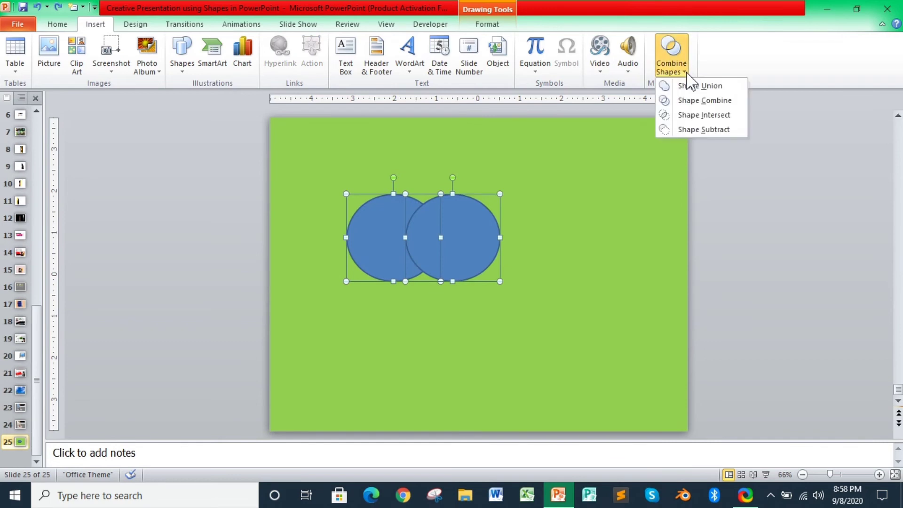
left_click(686, 101)
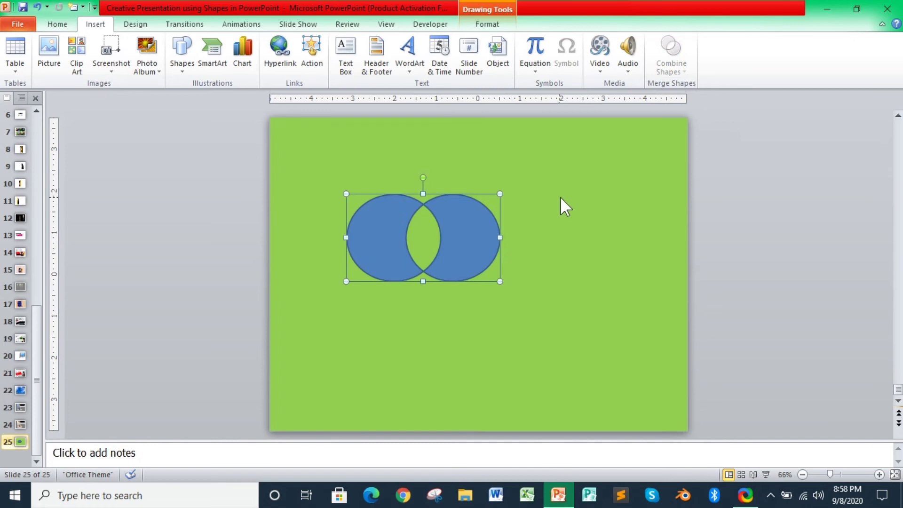
key("ctrl+z")
left_click(682, 73)
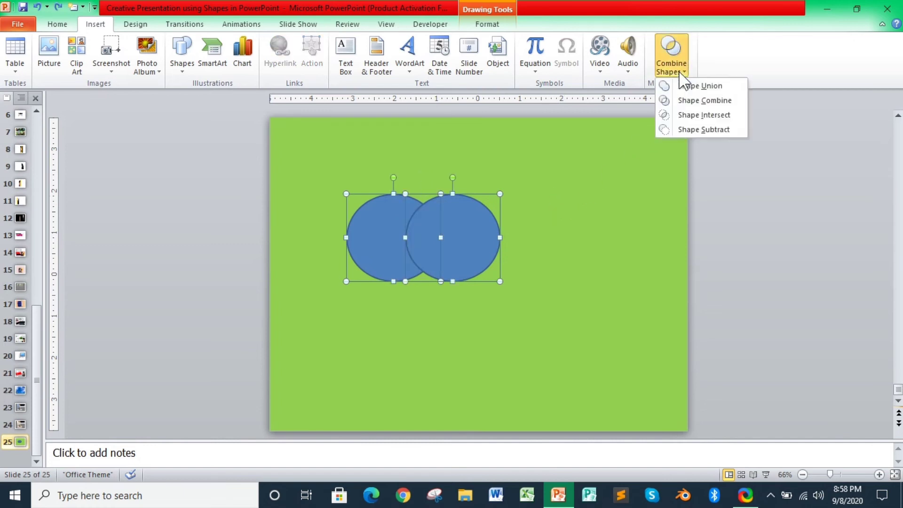
left_click(704, 115)
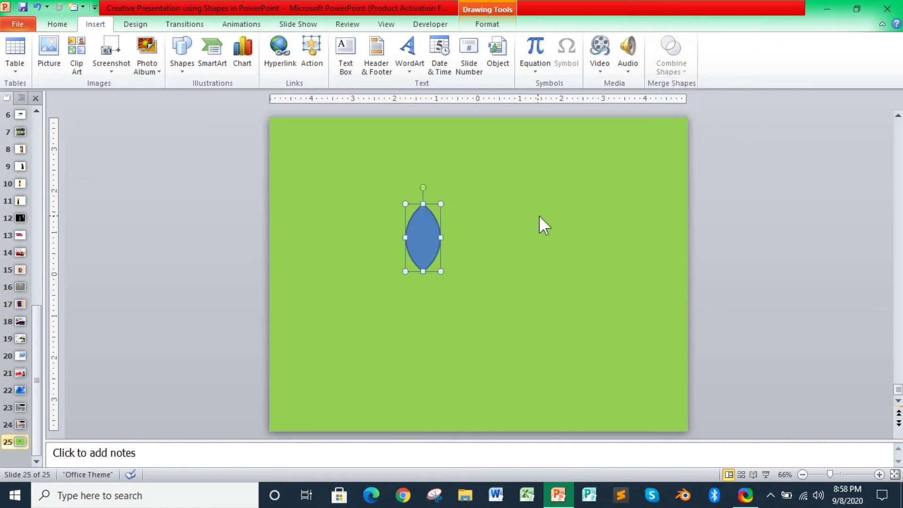
key("ctrl+z")
left_click(680, 73)
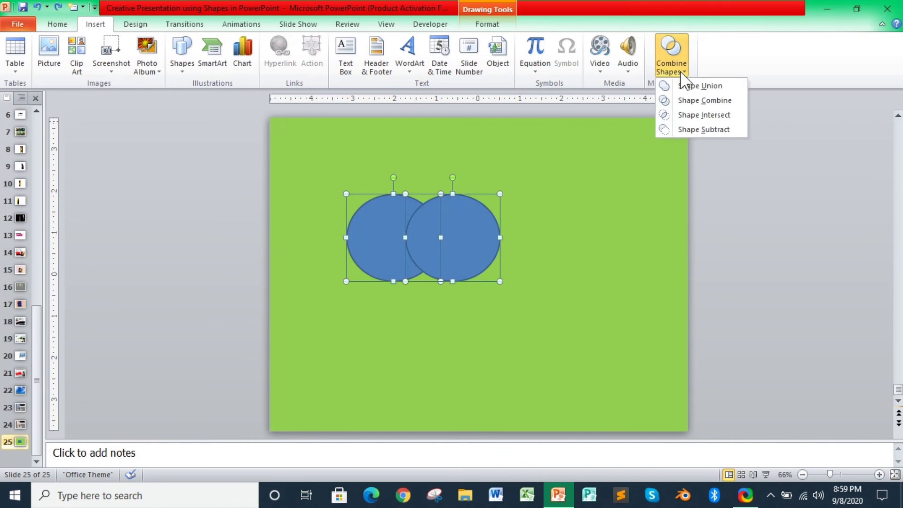
left_click(697, 129)
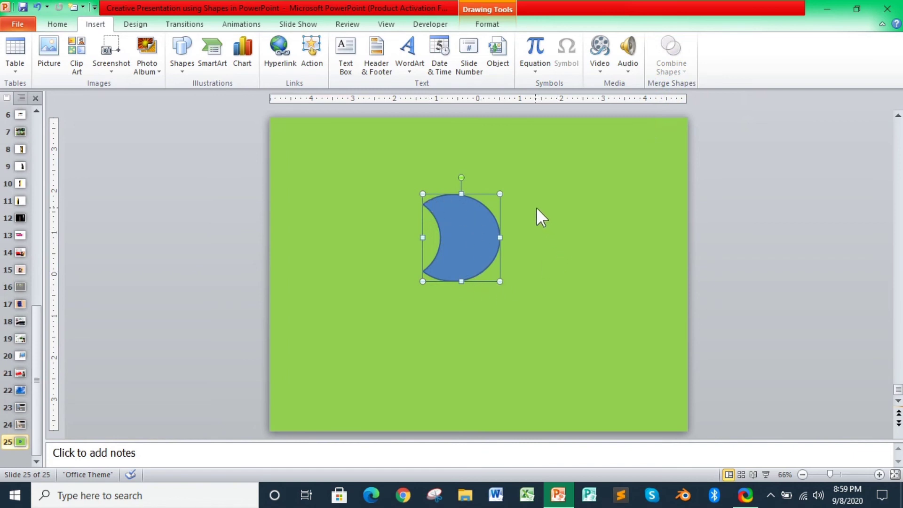
key("ctrl+z")
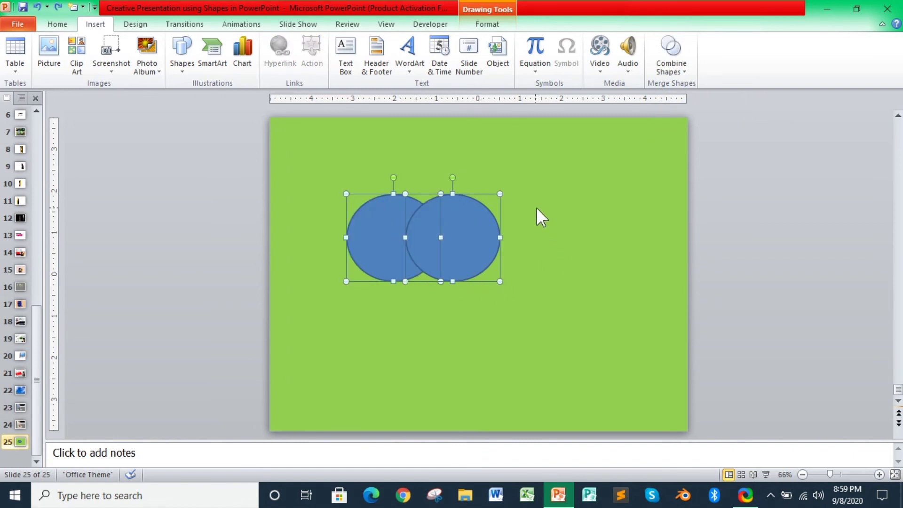